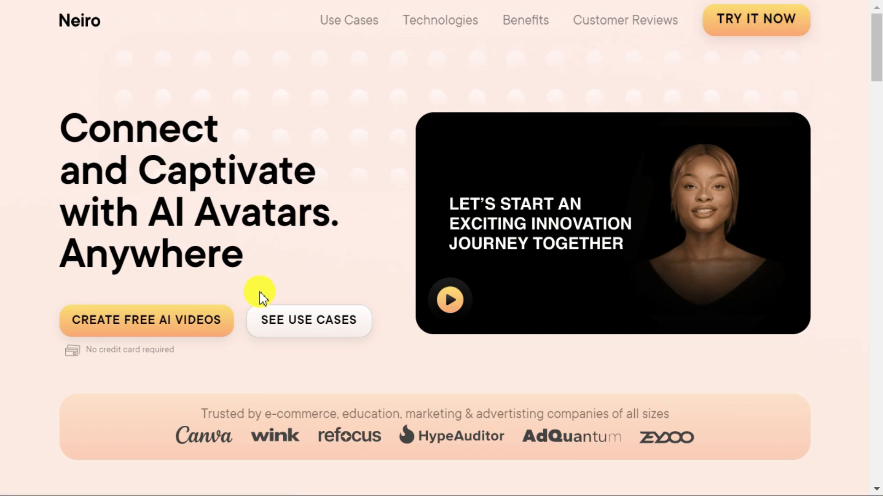
Step: Open the AI video studio and pick the curly-haired young man in the brown jacket as avatar
click(189, 335)
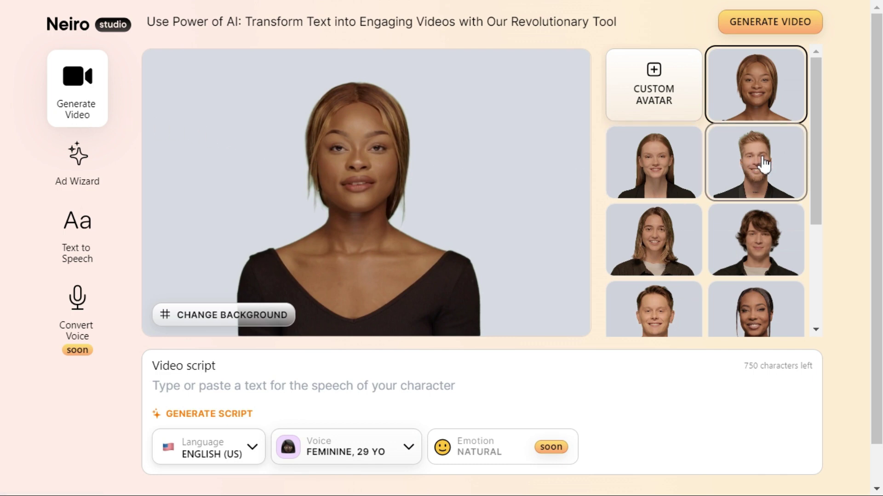
click(761, 165)
click(663, 237)
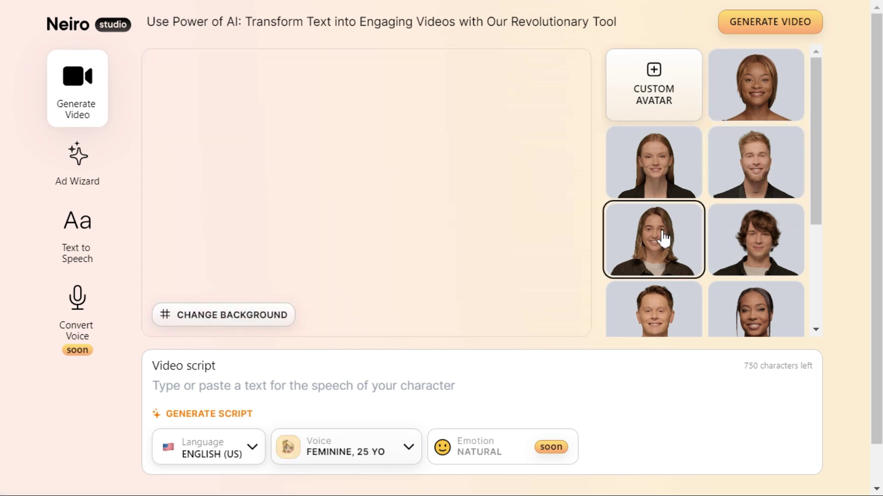
click(759, 244)
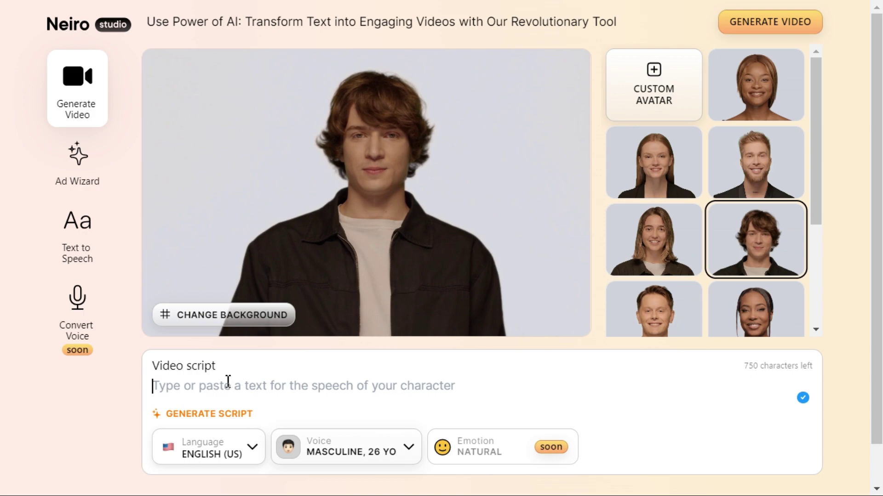
Step: Generate script options for topic 'FREE AI Video Generator' and audience 'YouTube', then compare both options
click(220, 415)
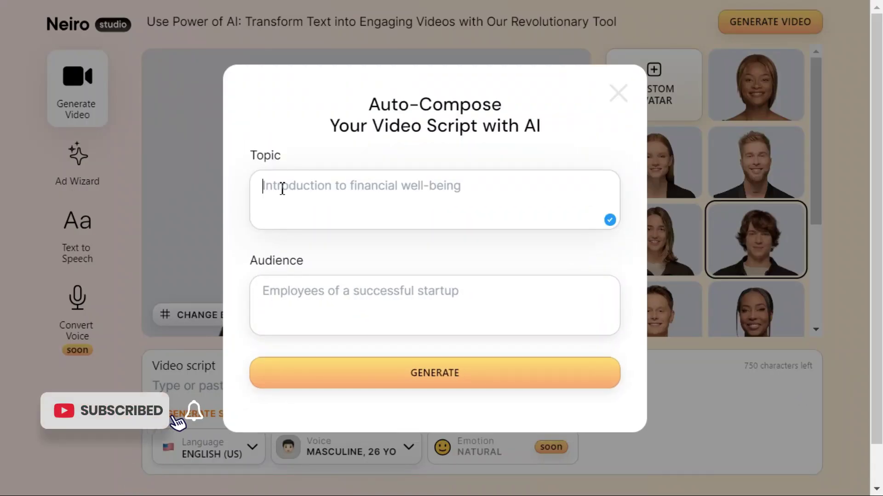
text(FREE AI Video Generator)
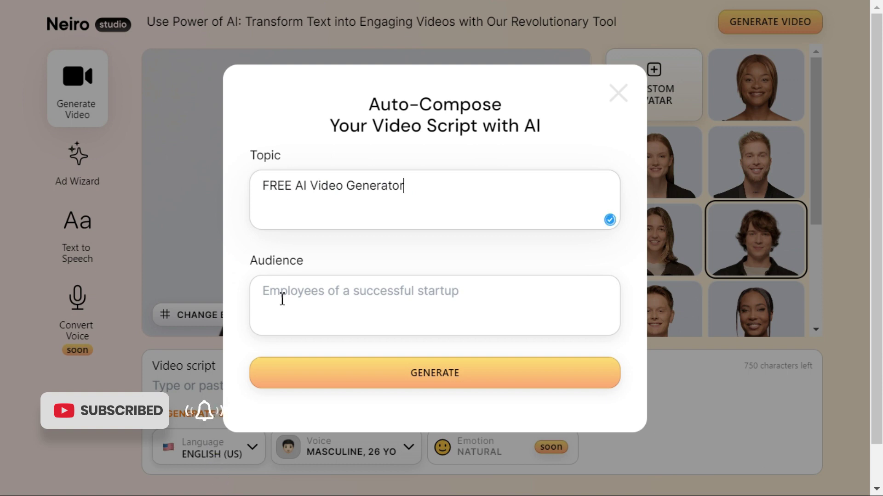
click(284, 299)
text(YouTube)
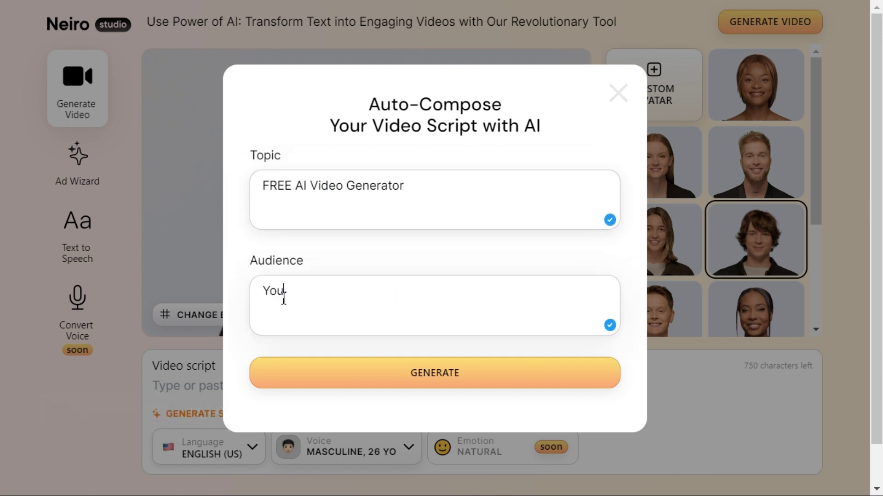
click(419, 385)
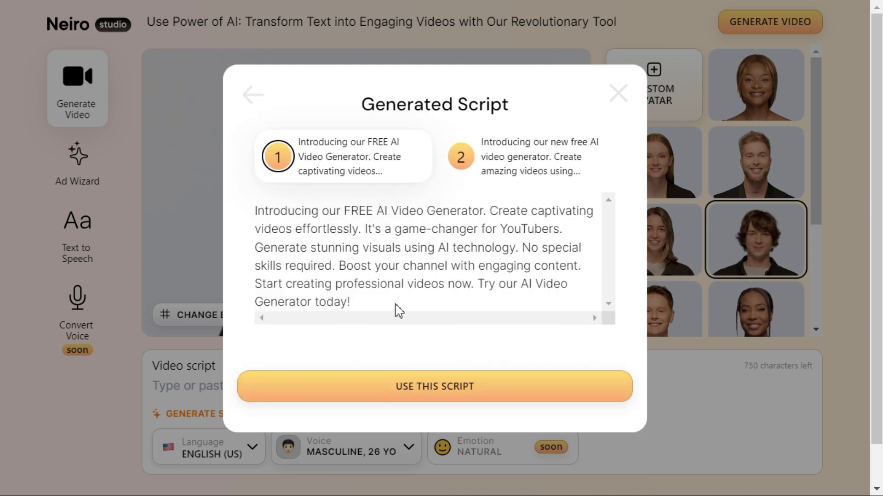
click(512, 165)
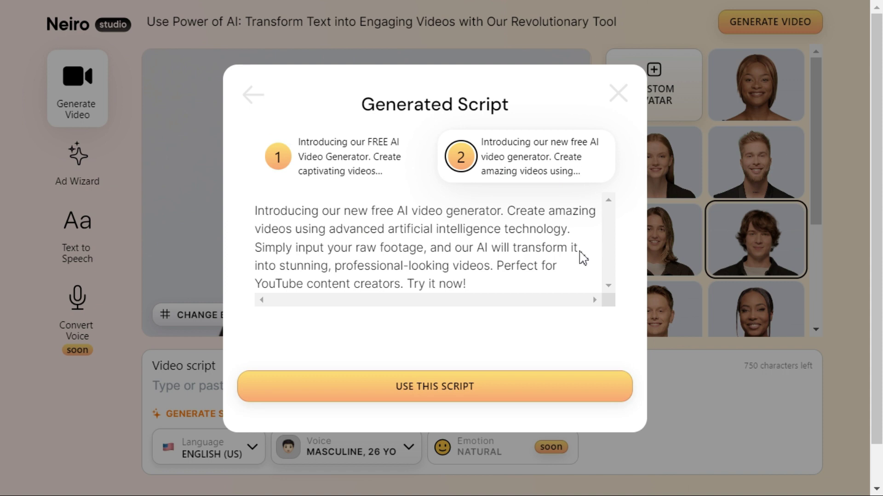
click(360, 161)
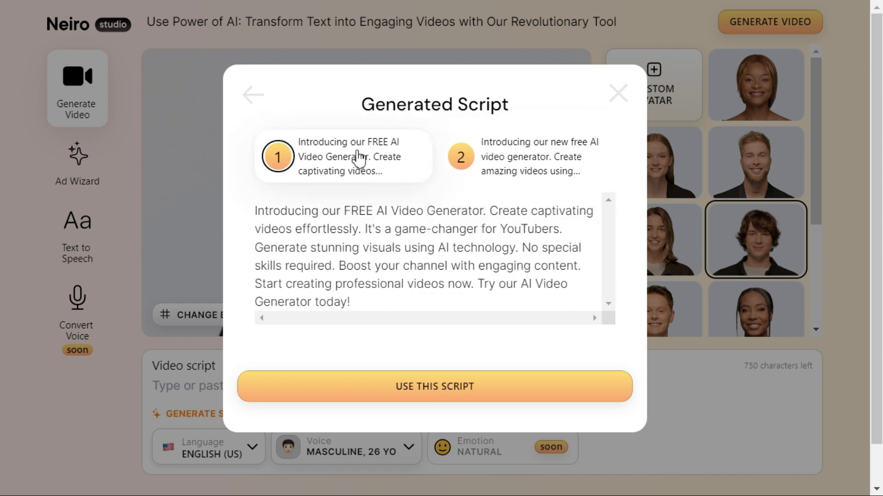
Step: Use the first script option and apply the city-window office background
click(433, 387)
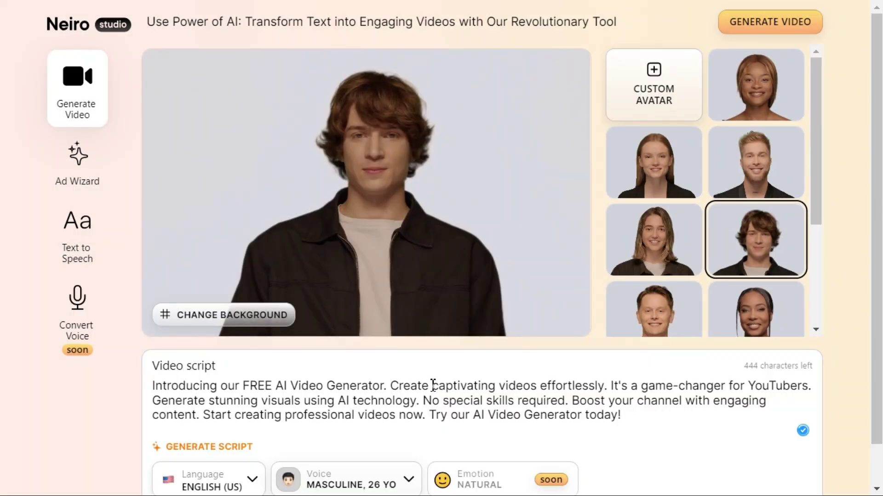
scroll(232, 422, down, 1)
click(227, 276)
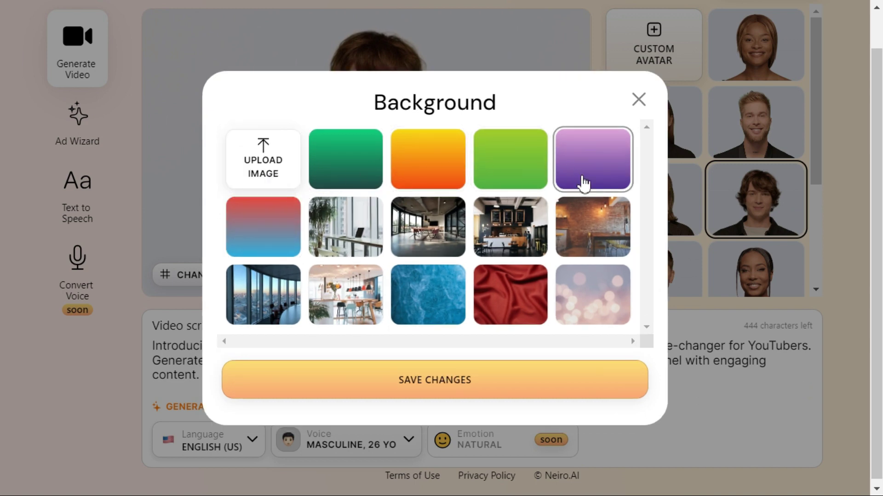
click(593, 228)
click(260, 303)
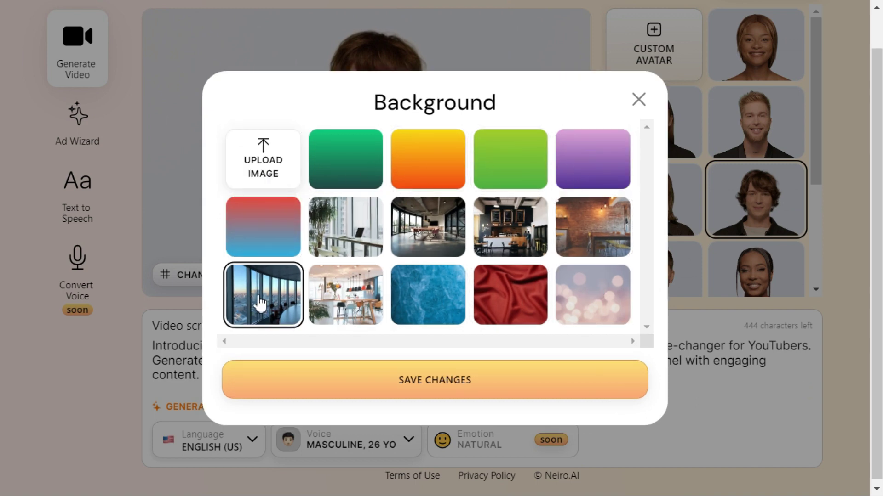
click(455, 389)
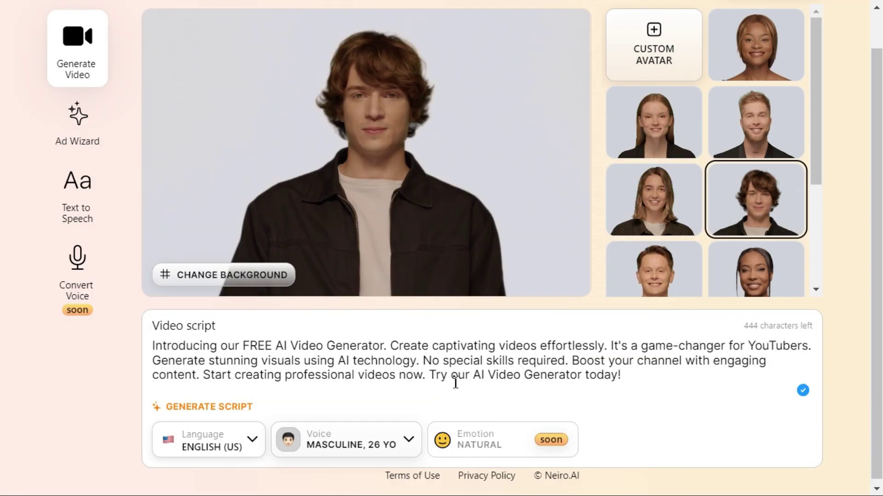
Step: Preview the 25 YO voice, then select and save the Masculine, 26 YO voice
click(251, 446)
scroll(239, 347, down, 3)
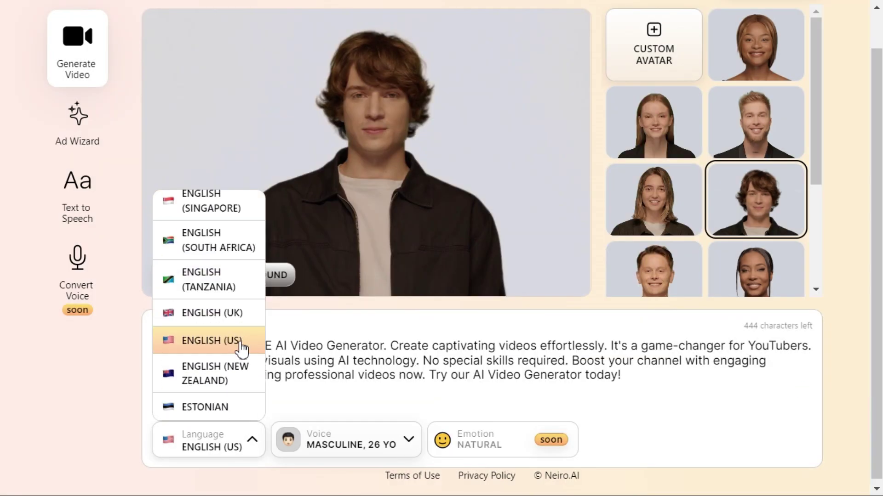
scroll(220, 341, down, 1)
scroll(210, 339, up, 3)
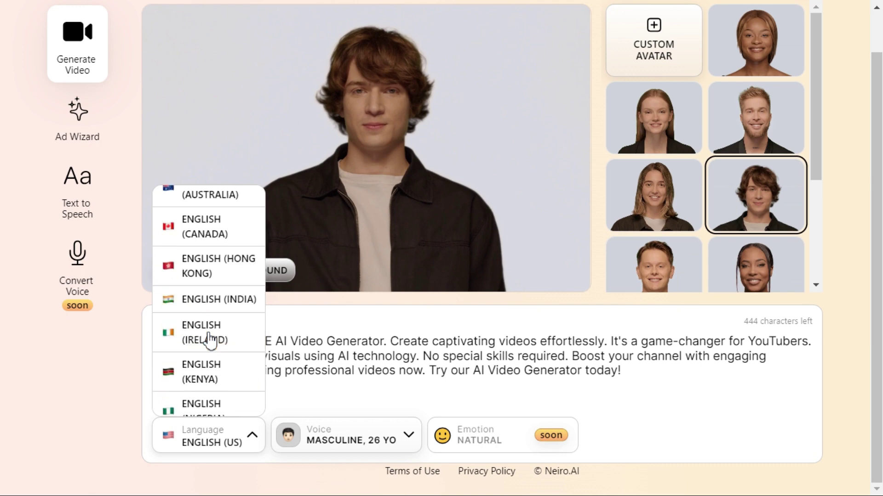
scroll(210, 339, down, 3)
scroll(205, 322, up, 3)
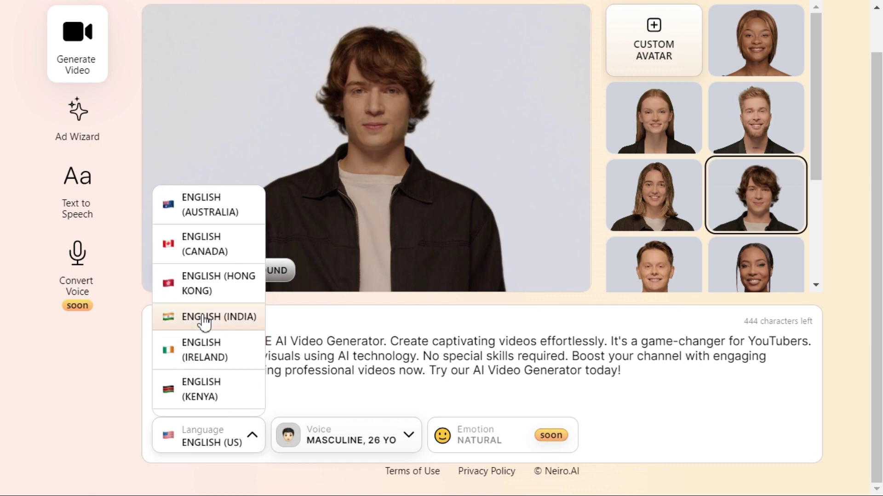
click(414, 444)
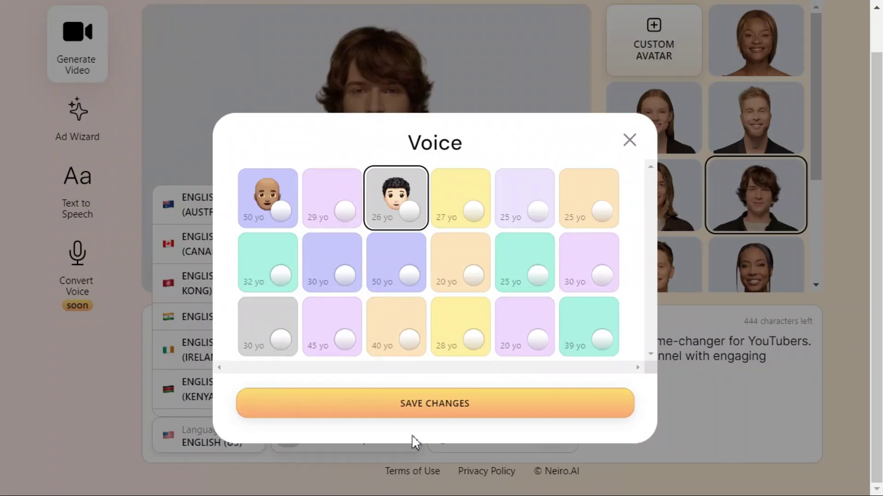
click(545, 179)
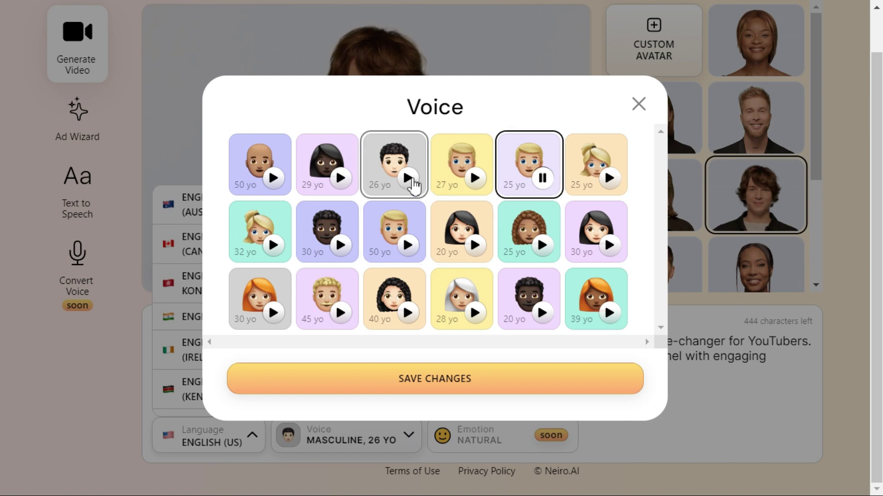
click(408, 178)
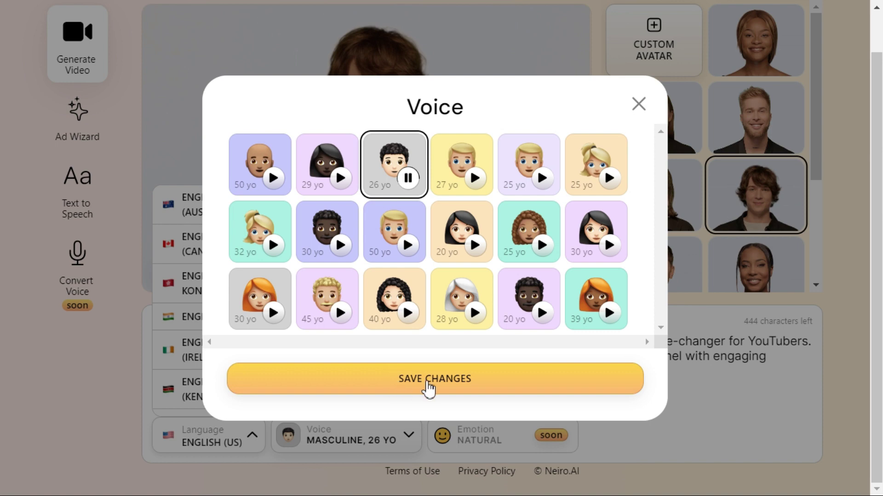
click(457, 388)
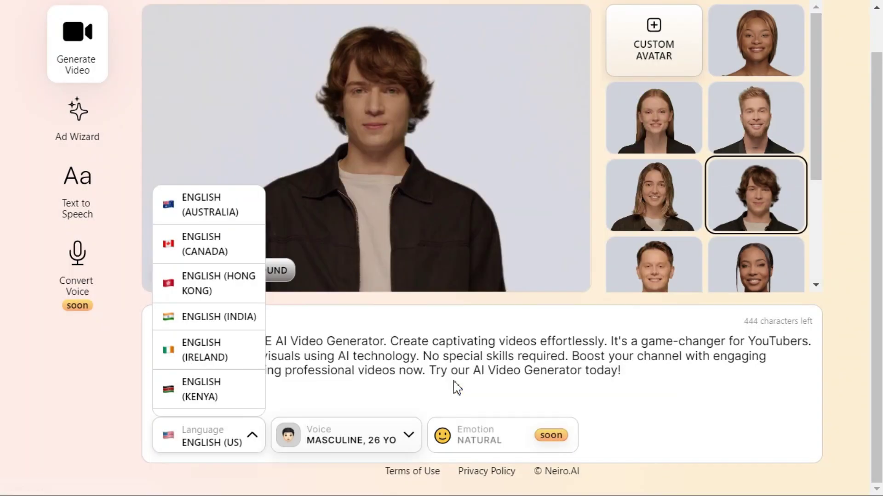
Step: Close the language list, return to the top and start generating the avatar video
click(388, 396)
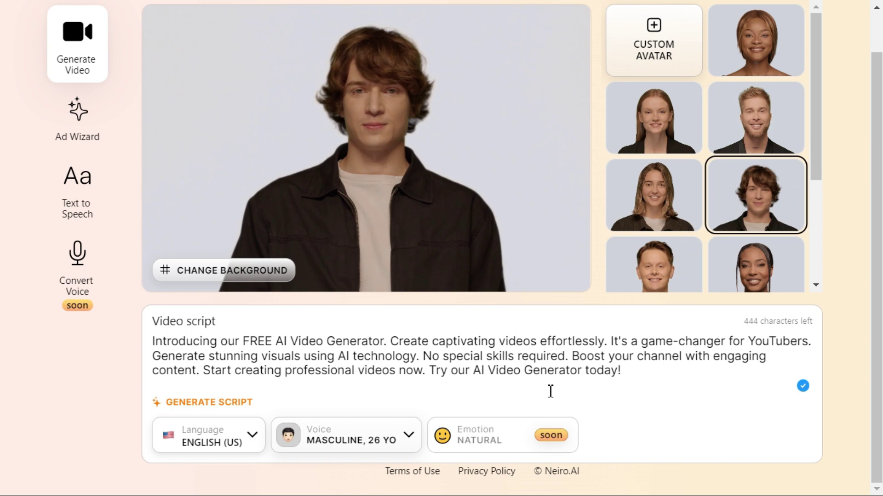
scroll(550, 392, up, 1)
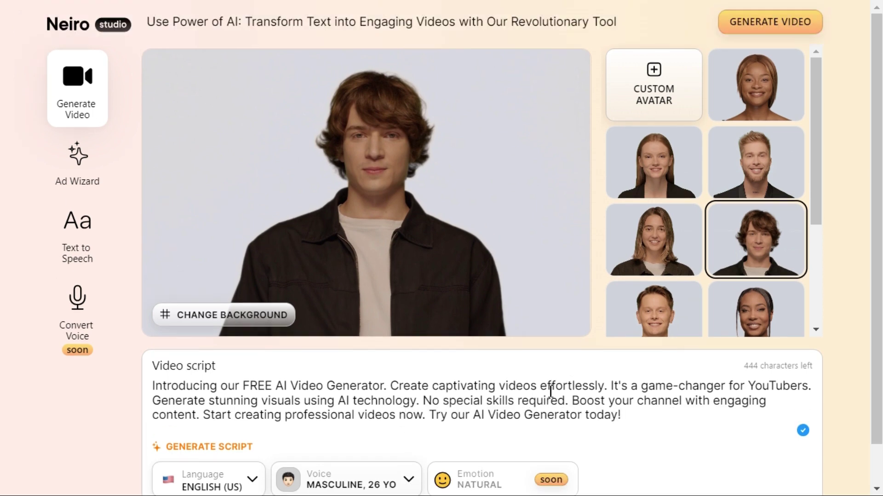
click(781, 36)
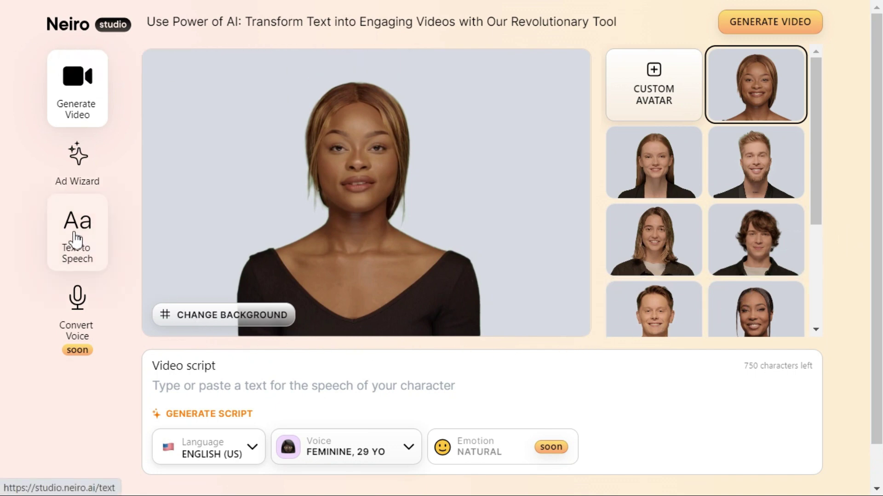
Step: Switch to Text to Speech and paste the Nero AI intro paragraph
click(76, 240)
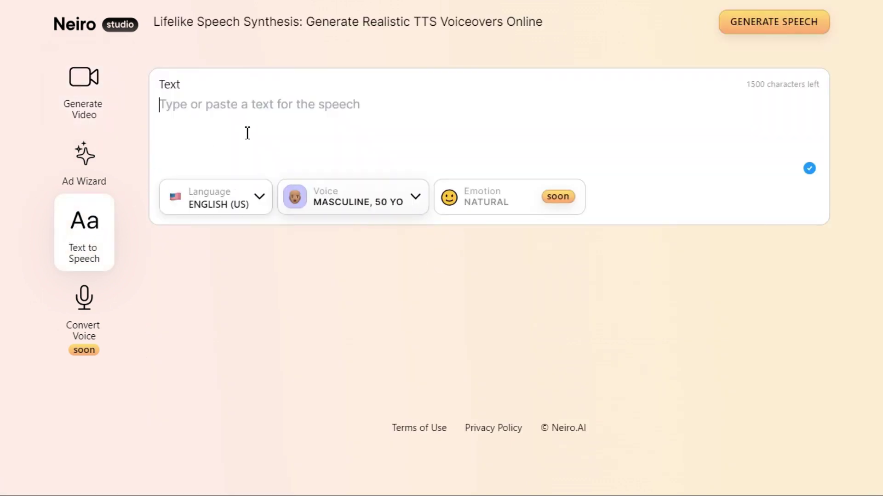
text(The free AI video generator tool I am going to mention today is called Nero AI. With this tool, you can create personalized and engaging videos with AI avatars at scale.)
click(264, 197)
scroll(227, 262, down, 10)
click(414, 205)
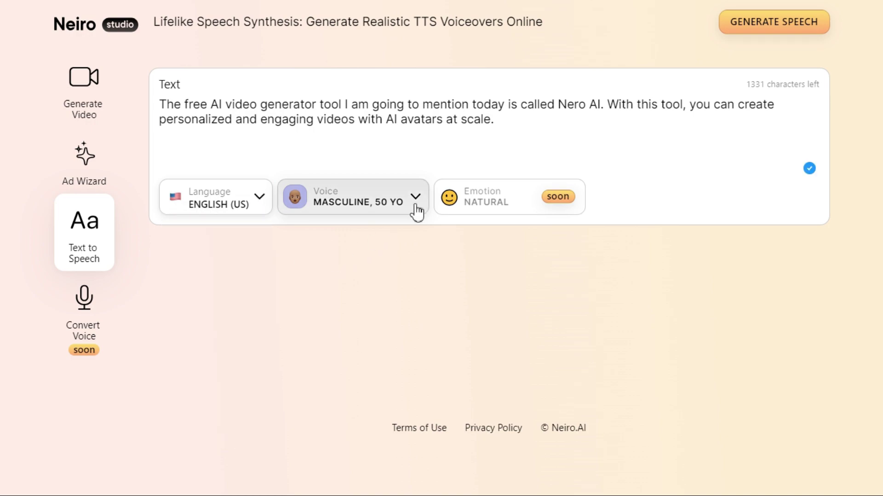
Step: Compare voices and save the Feminine, 32 YO voice for the speech
click(414, 207)
click(280, 178)
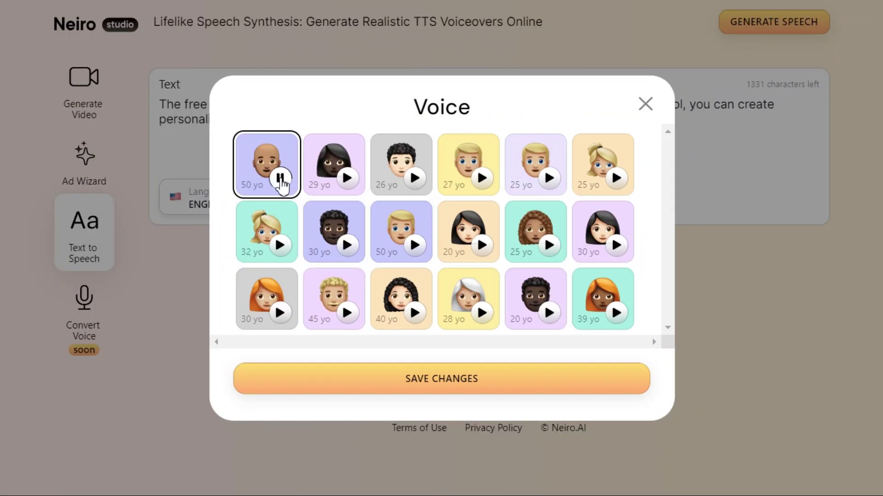
click(482, 178)
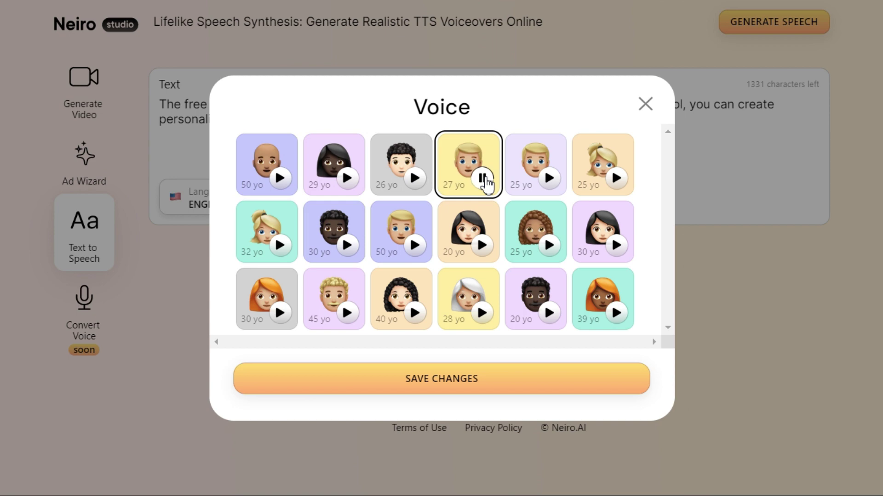
click(278, 248)
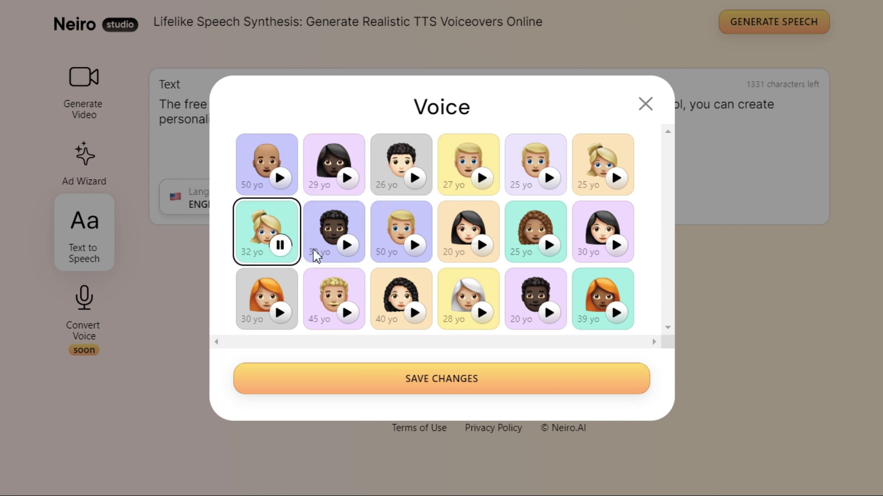
click(445, 384)
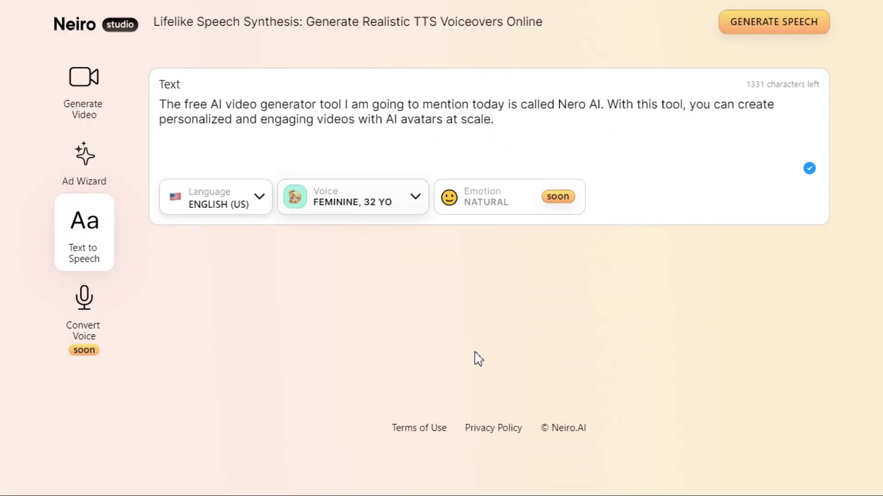
Step: Generate speech audio from the paragraph and play it back
click(767, 27)
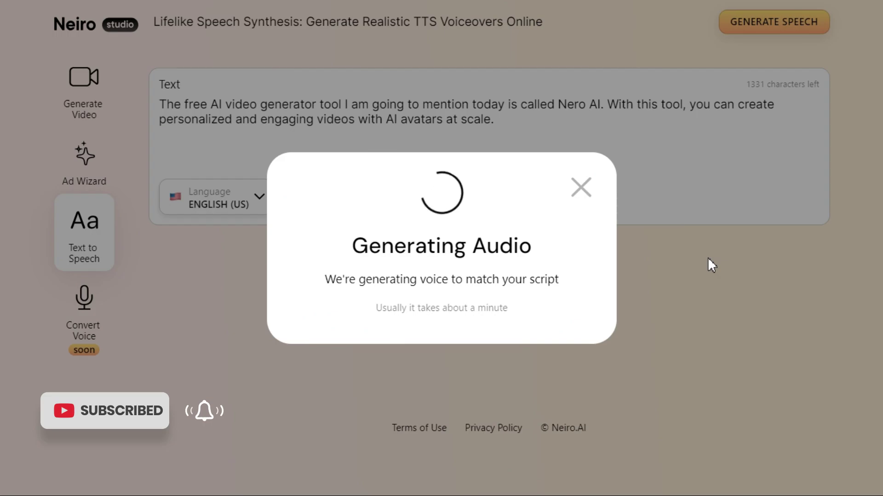
click(177, 82)
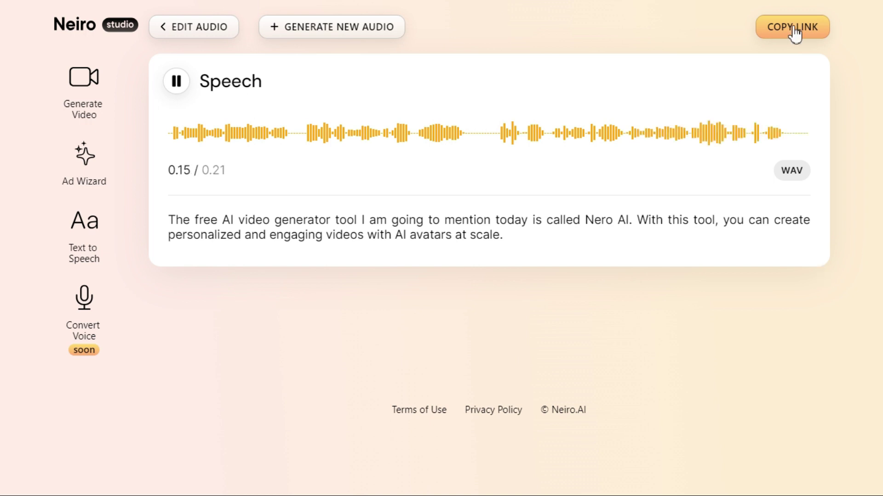
Step: Copy the speech's MP3 stream link and load it in a new Chrome tab
click(795, 33)
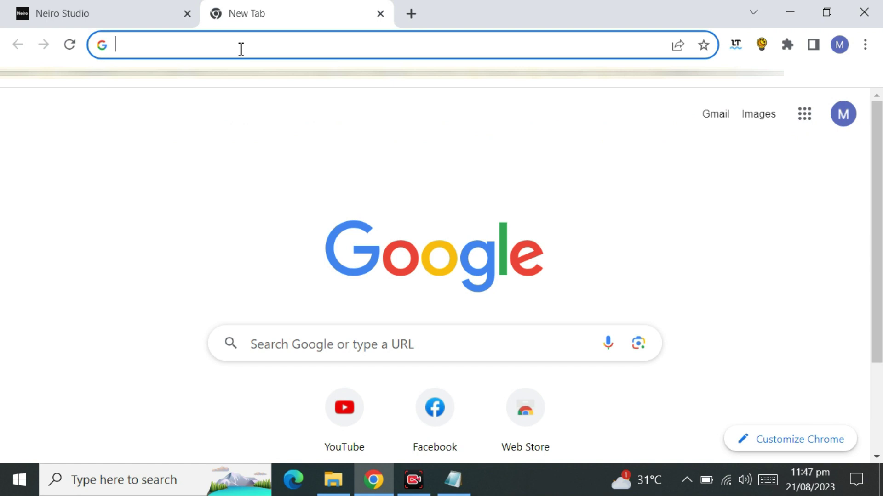
click(241, 48)
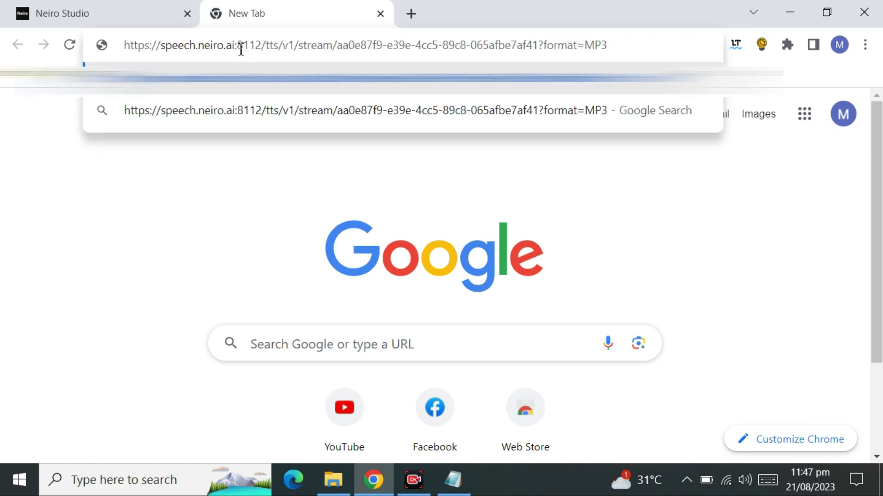
key(Return)
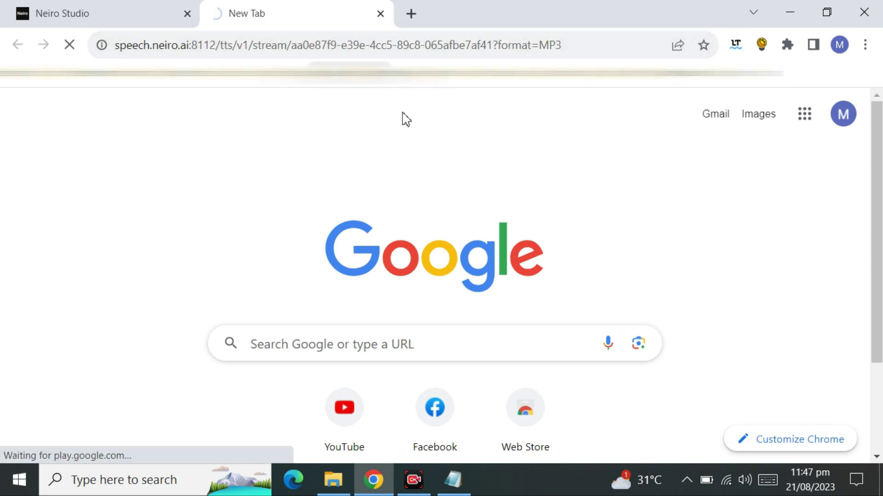